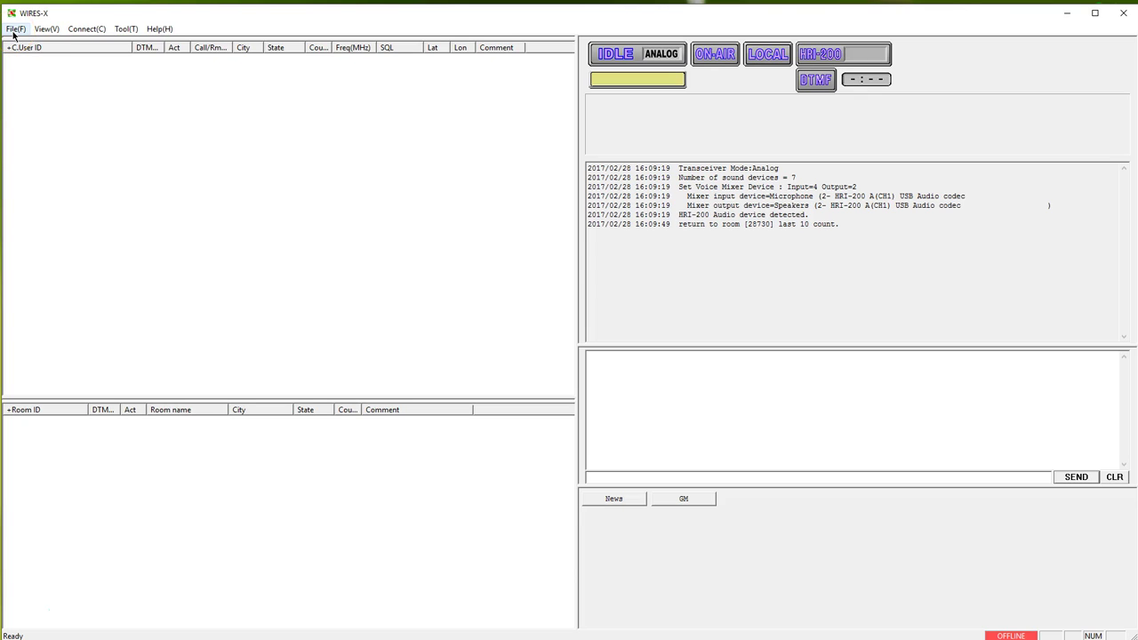
- Open the settings and display the Location settings and Round QSO room settings pages
{"action": "left_click", "coordinate": [14, 29]}
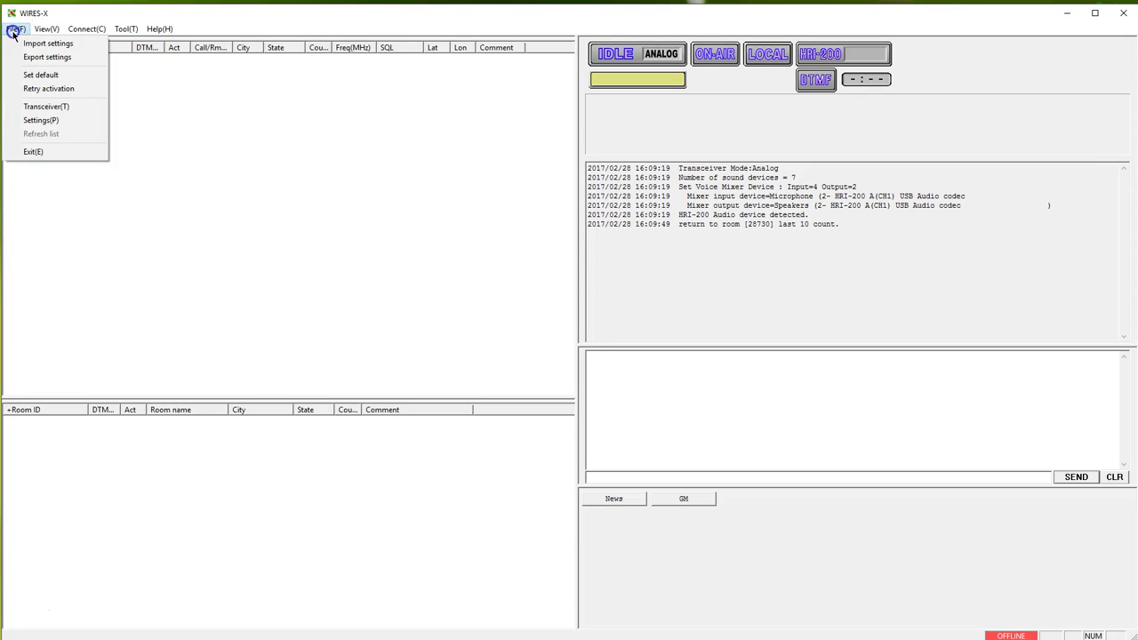
{"action": "left_click", "coordinate": [55, 122]}
{"action": "left_click", "coordinate": [57, 123]}
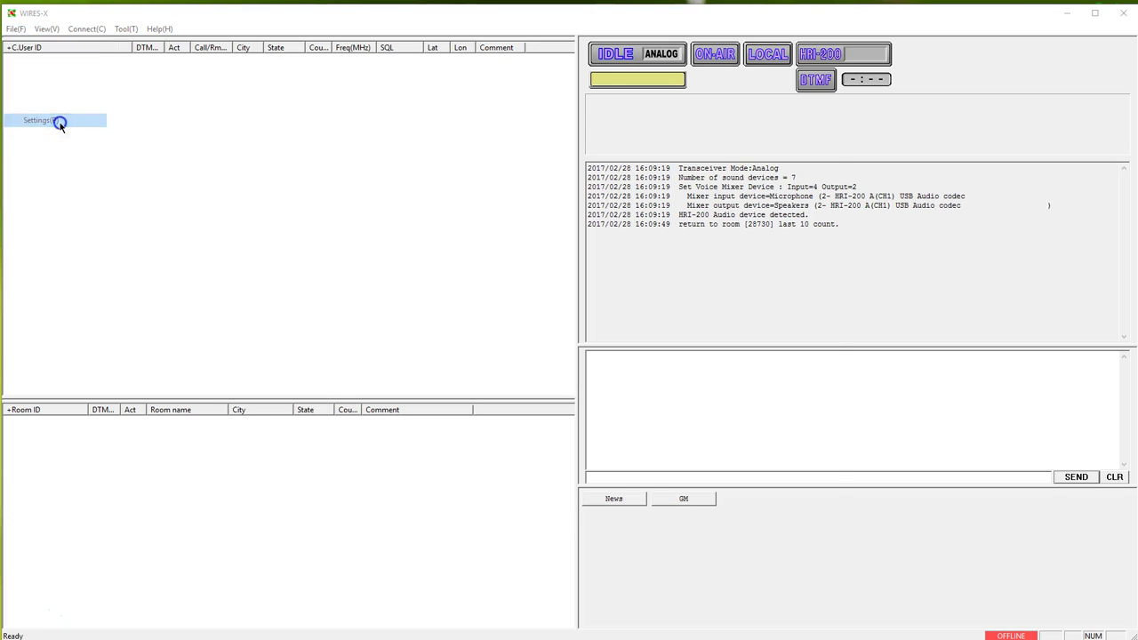
{"action": "left_click", "coordinate": [60, 125]}
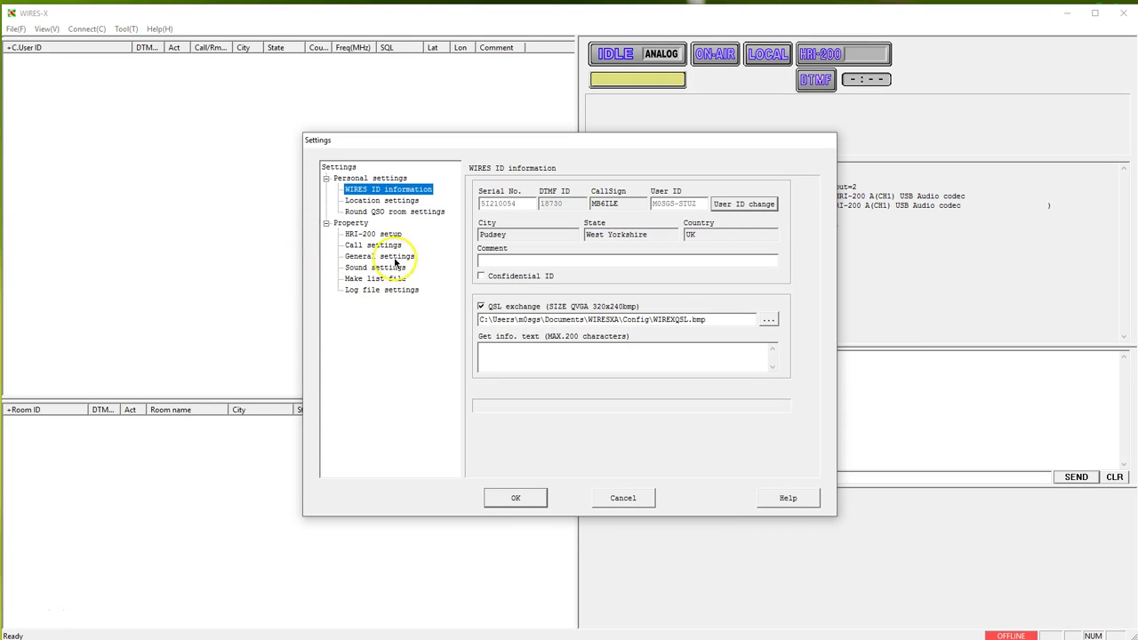
{"action": "left_click", "coordinate": [377, 203]}
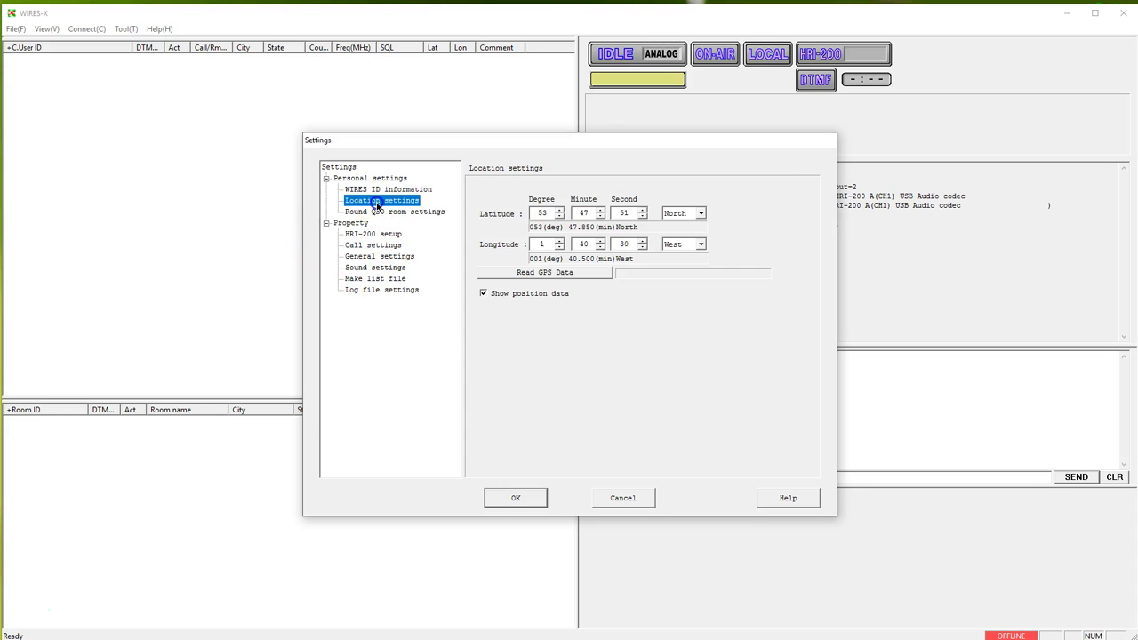
{"action": "left_click", "coordinate": [382, 212]}
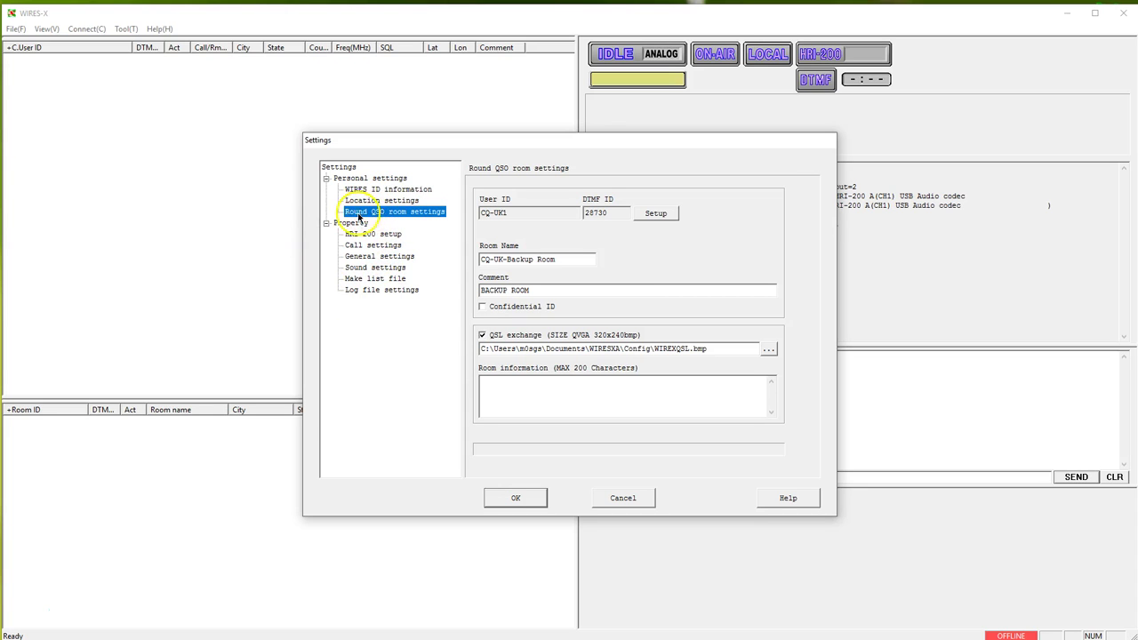
{"action": "left_click", "coordinate": [406, 220]}
- Highlight the QSL exchange image path of the Round QSO room and close the settings without saving
{"action": "left_click", "coordinate": [711, 349]}
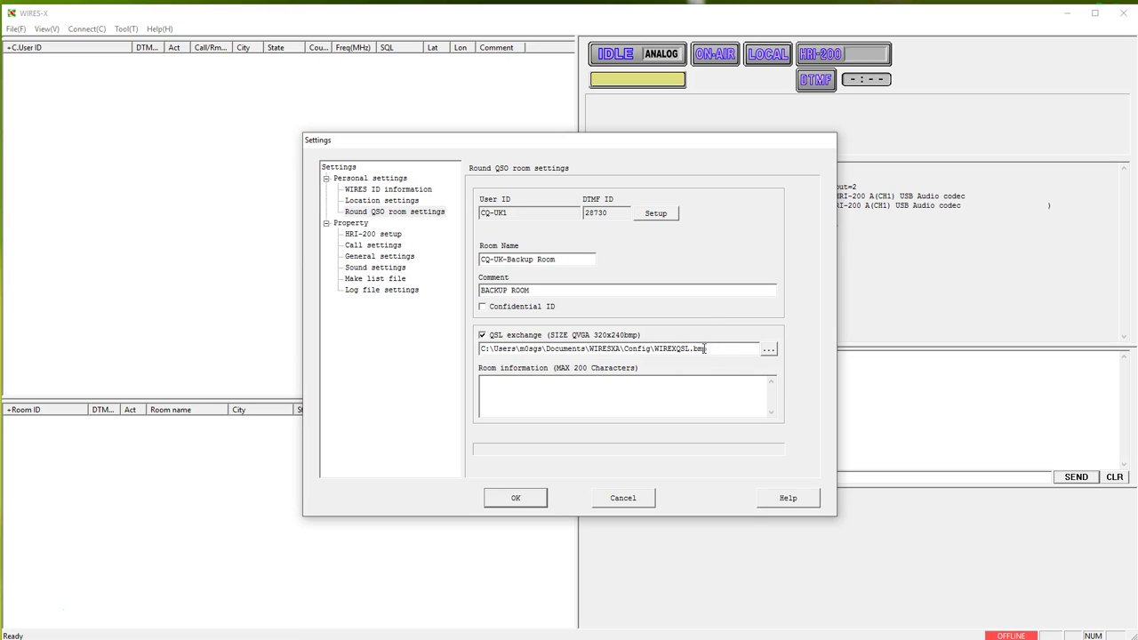
{"action": "left_click", "coordinate": [706, 349]}
{"action": "left_click_drag", "start_coordinate": [710, 348], "coordinate": [469, 345]}
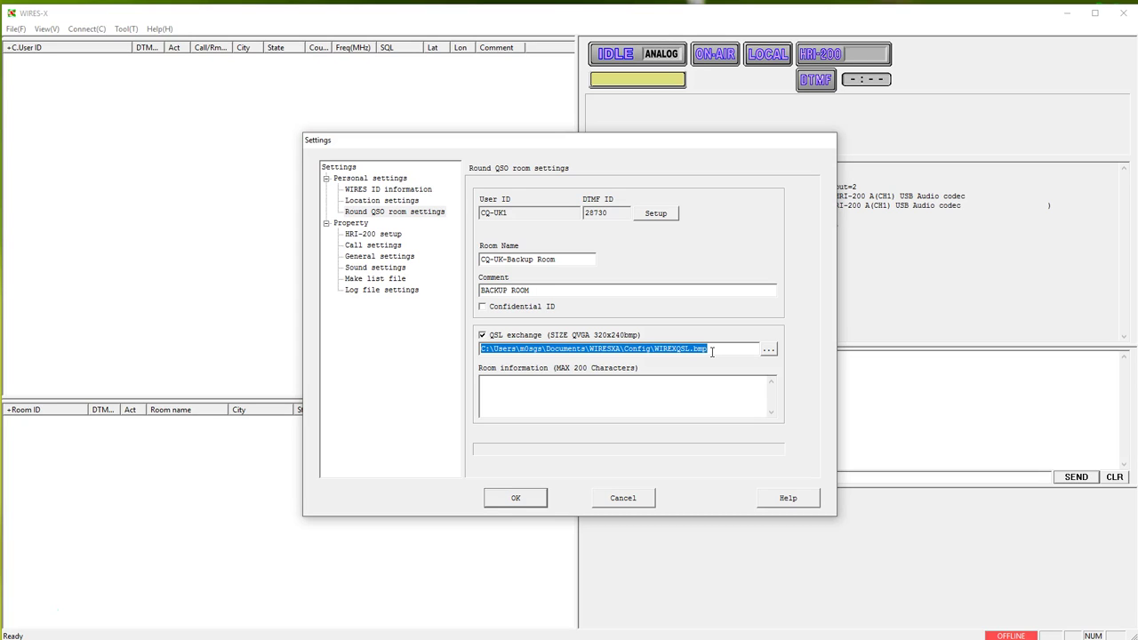
{"action": "left_click", "coordinate": [622, 499]}
{"action": "left_click", "coordinate": [622, 499]}
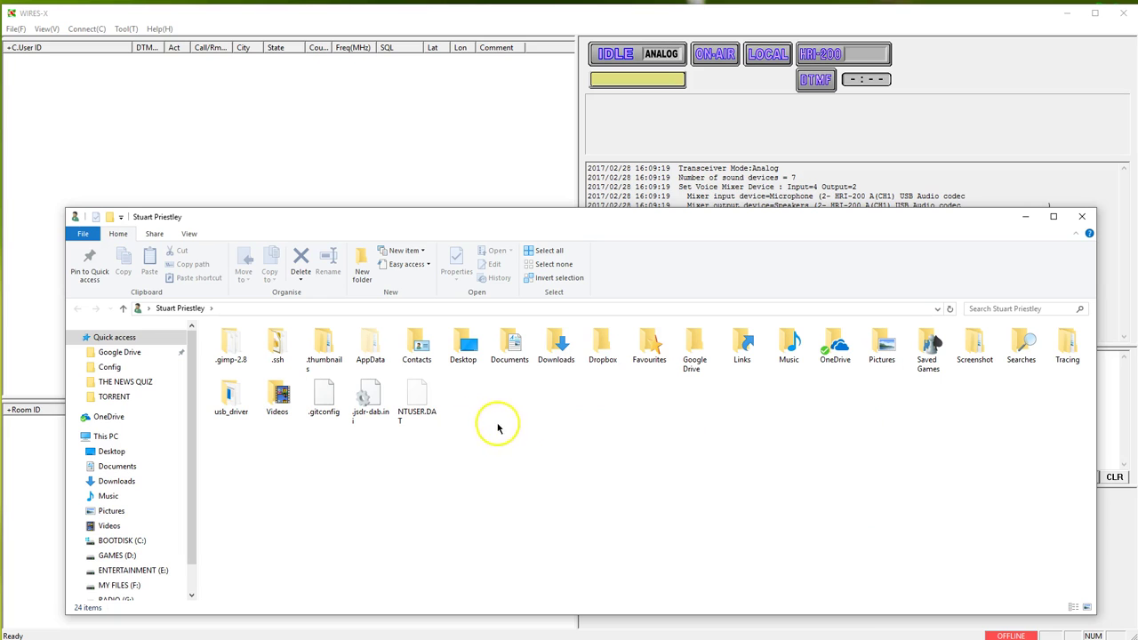
- In File Explorer, open the Documents\WIRESXA\Config folder and find the QSL bitmap files at its end
{"action": "double_click", "coordinate": [512, 345]}
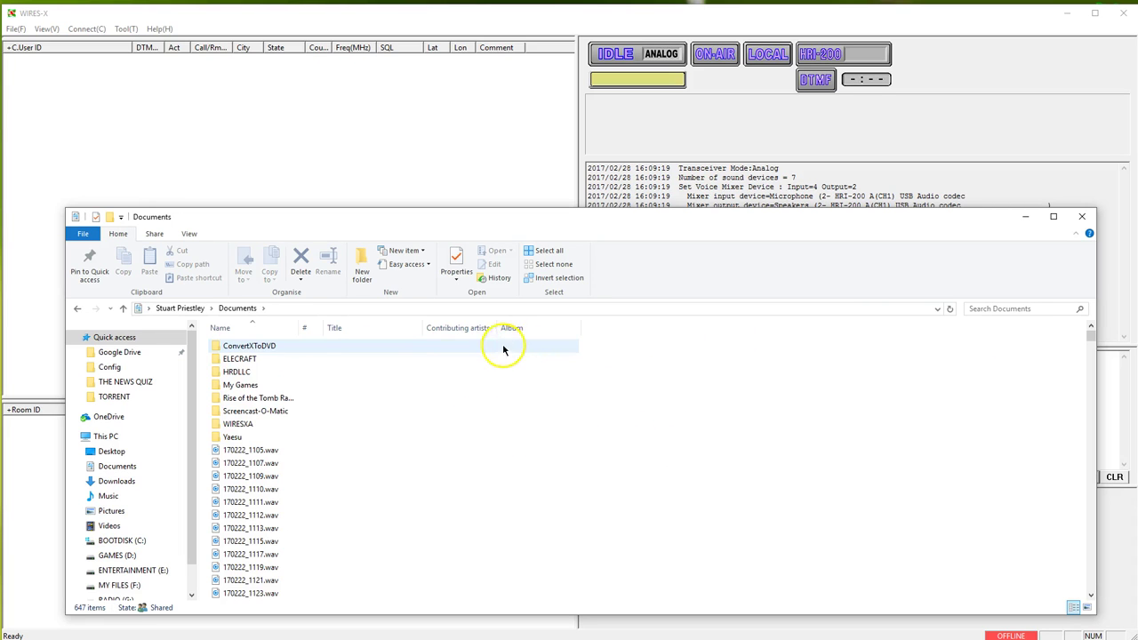
{"action": "double_click", "coordinate": [241, 426]}
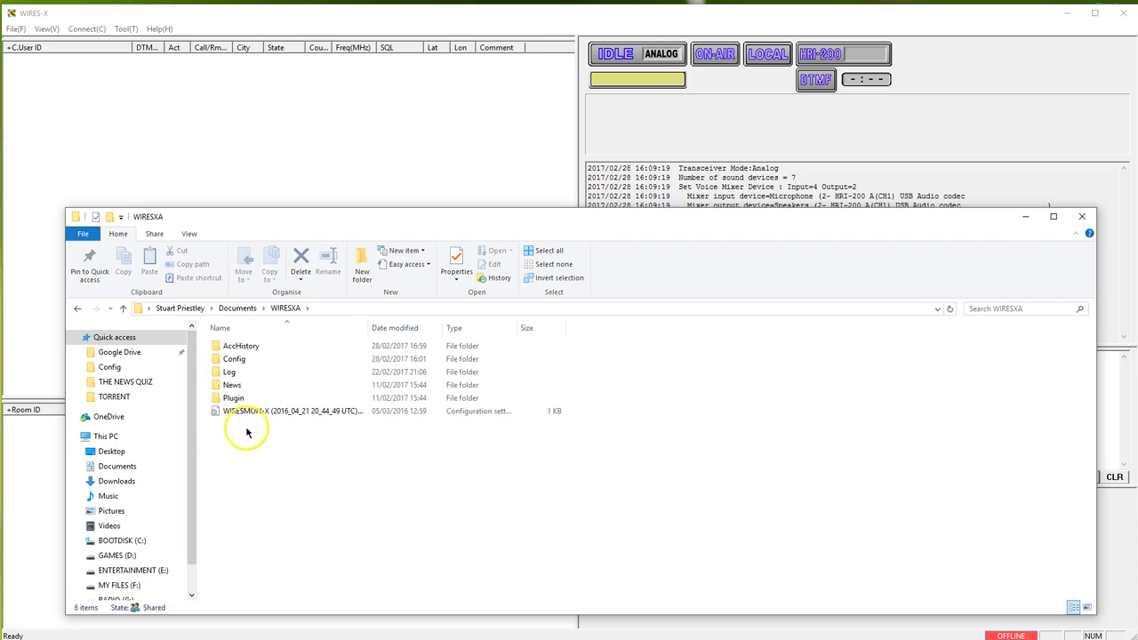
{"action": "double_click", "coordinate": [228, 360]}
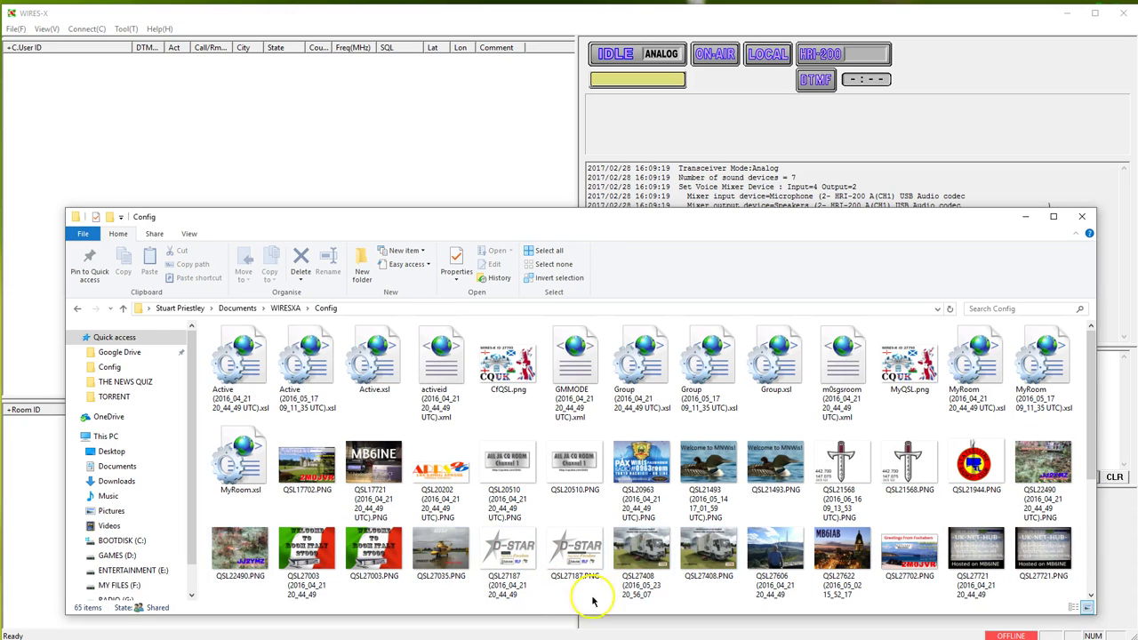
{"action": "left_click_drag", "start_coordinate": [1088, 437], "coordinate": [1117, 569]}
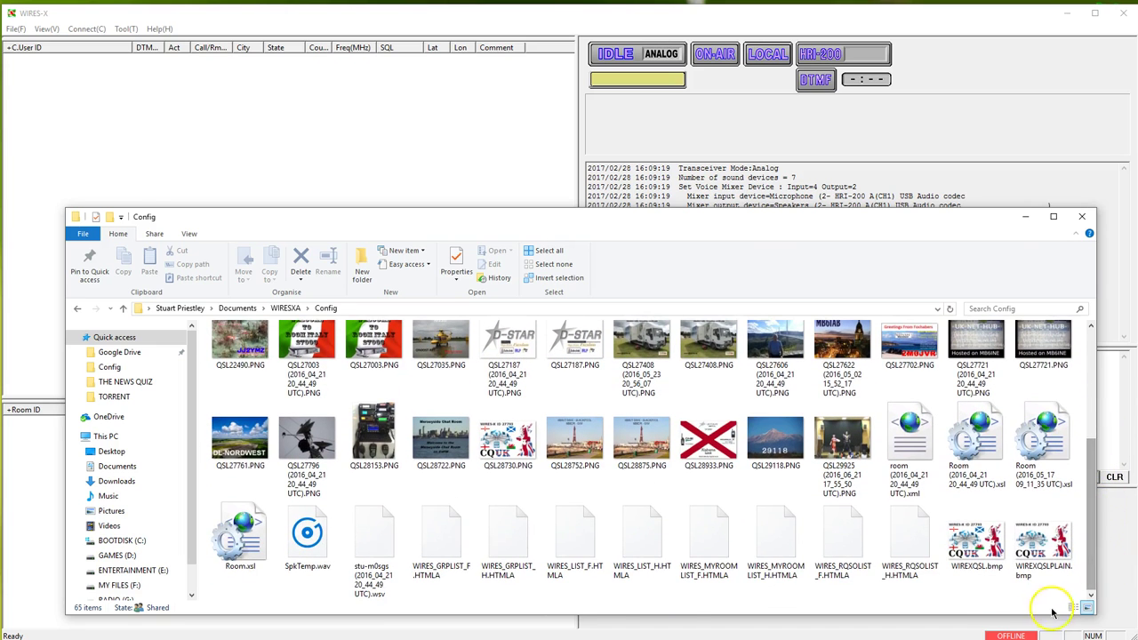
- View the images WIREXQSL.bmp and WIREXQSLPLAIN.bmp in turn, and close the viewer and the Config folder
{"action": "double_click", "coordinate": [979, 556]}
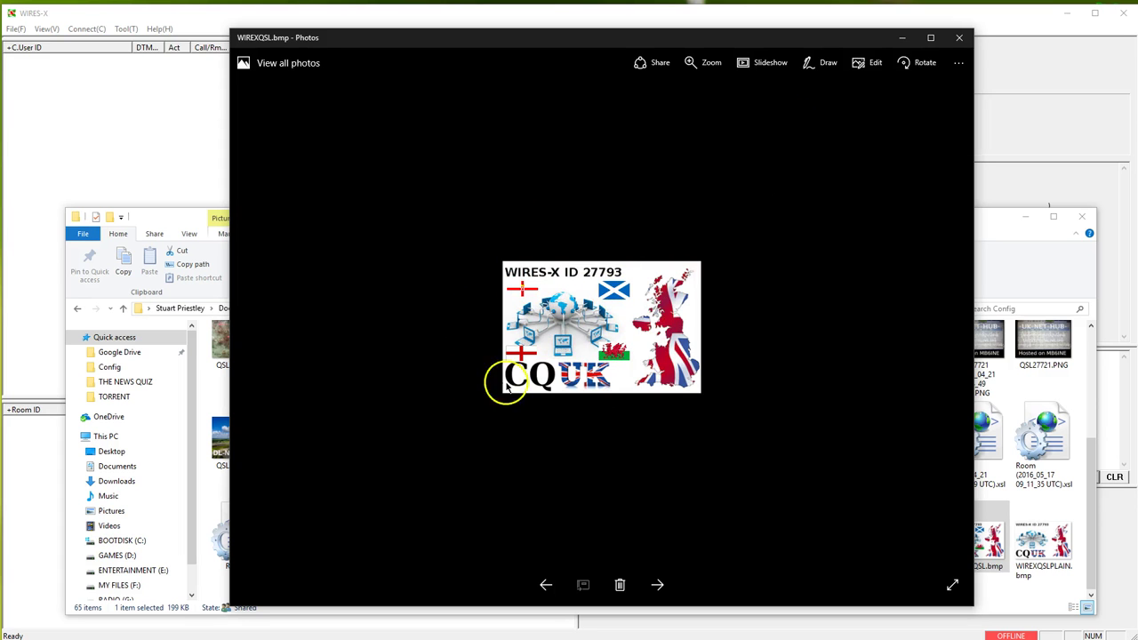
{"action": "left_click", "coordinate": [957, 40]}
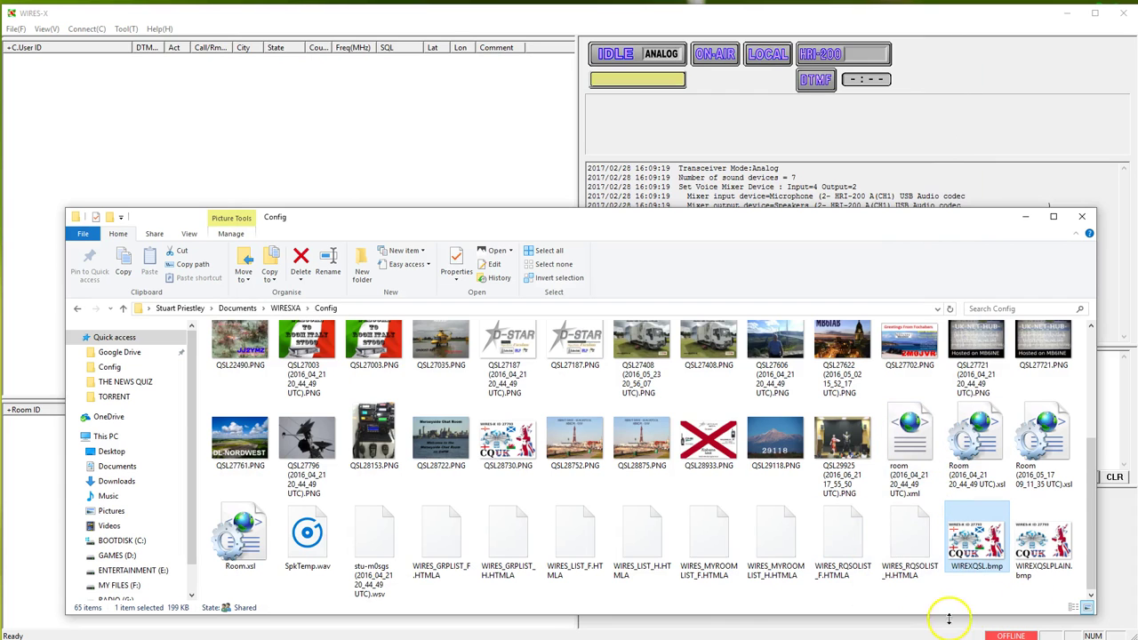
{"action": "left_click", "coordinate": [1036, 555]}
{"action": "double_click", "coordinate": [1039, 555]}
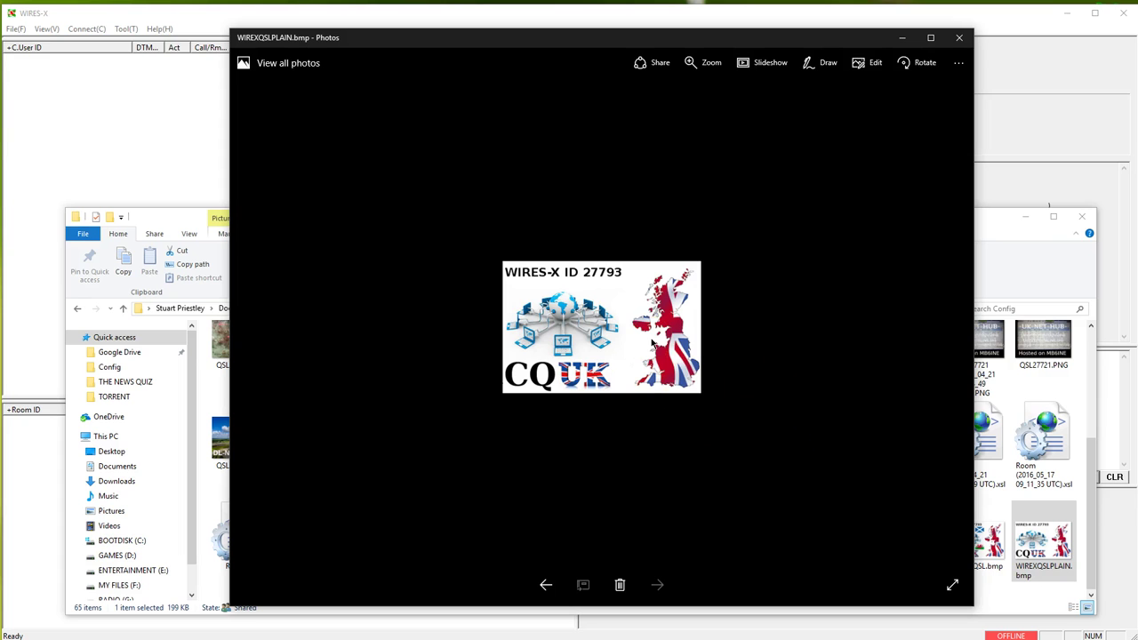
{"action": "left_click", "coordinate": [960, 39]}
{"action": "left_click", "coordinate": [1083, 216]}
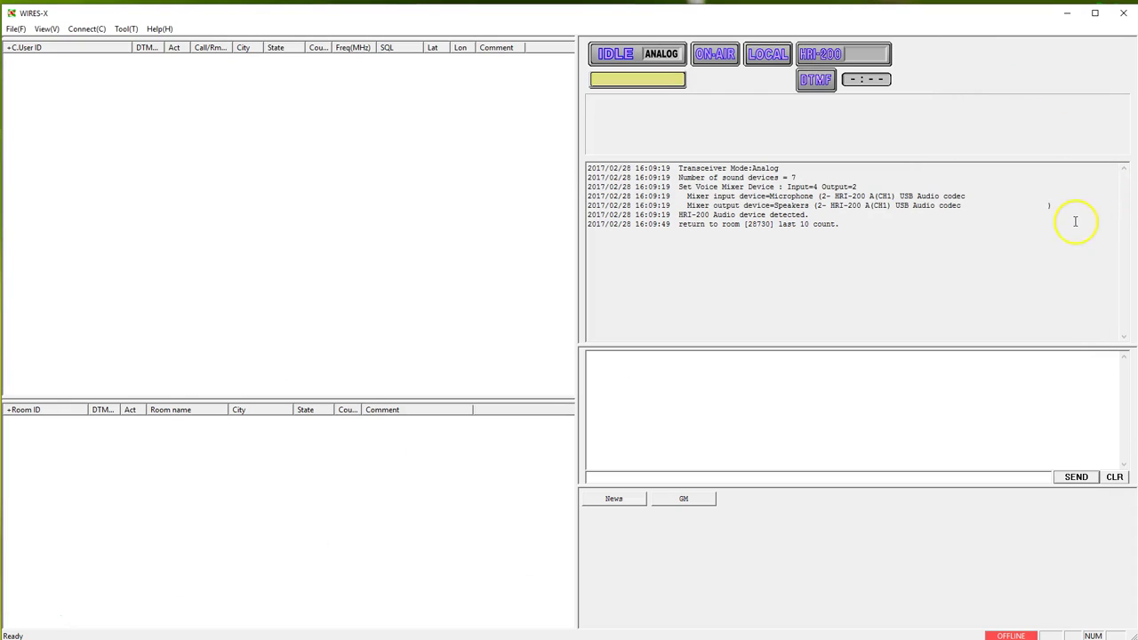
- Set the QSL exchange image in the Round QSO room settings to WIREXQSLPLAIN.bmp from the Config folder
{"action": "left_click", "coordinate": [13, 29]}
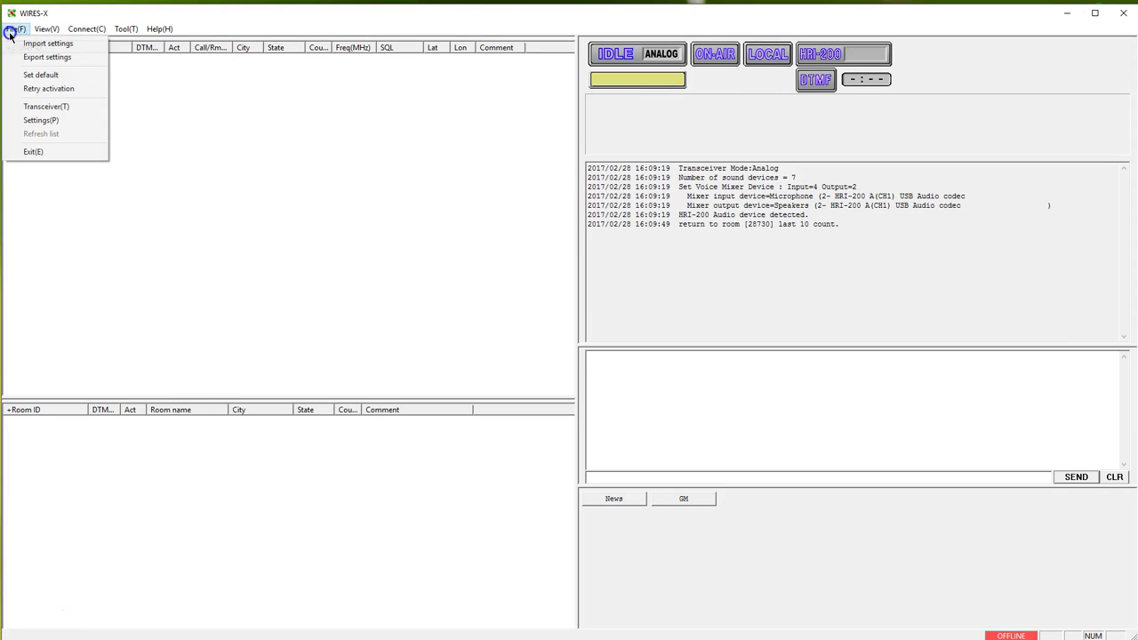
{"action": "left_click", "coordinate": [42, 119]}
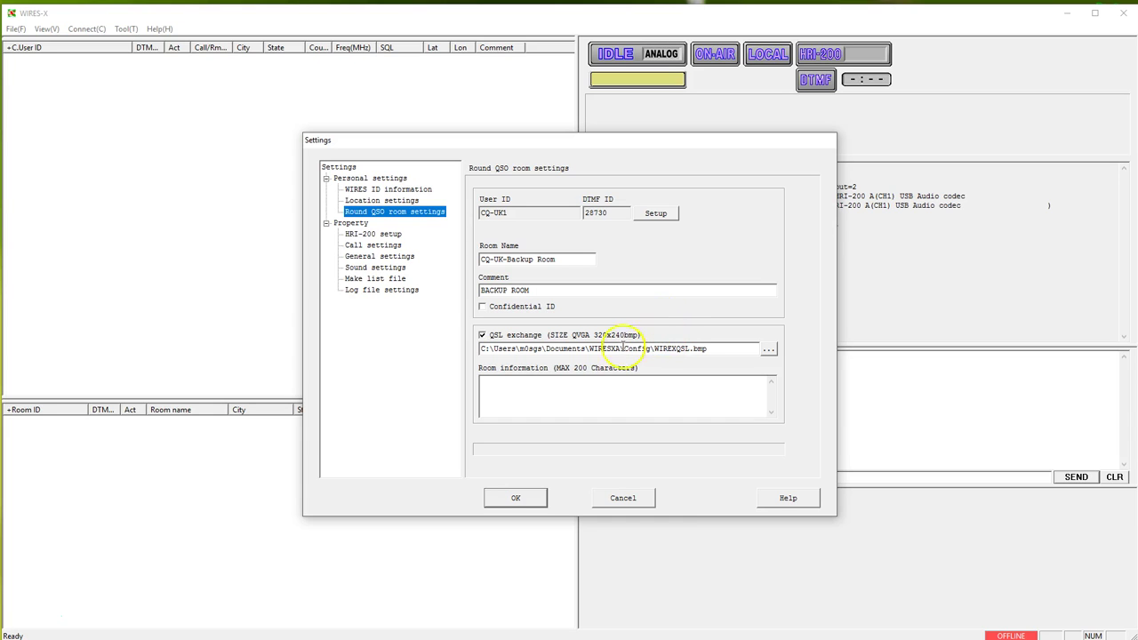
{"action": "left_click", "coordinate": [769, 351]}
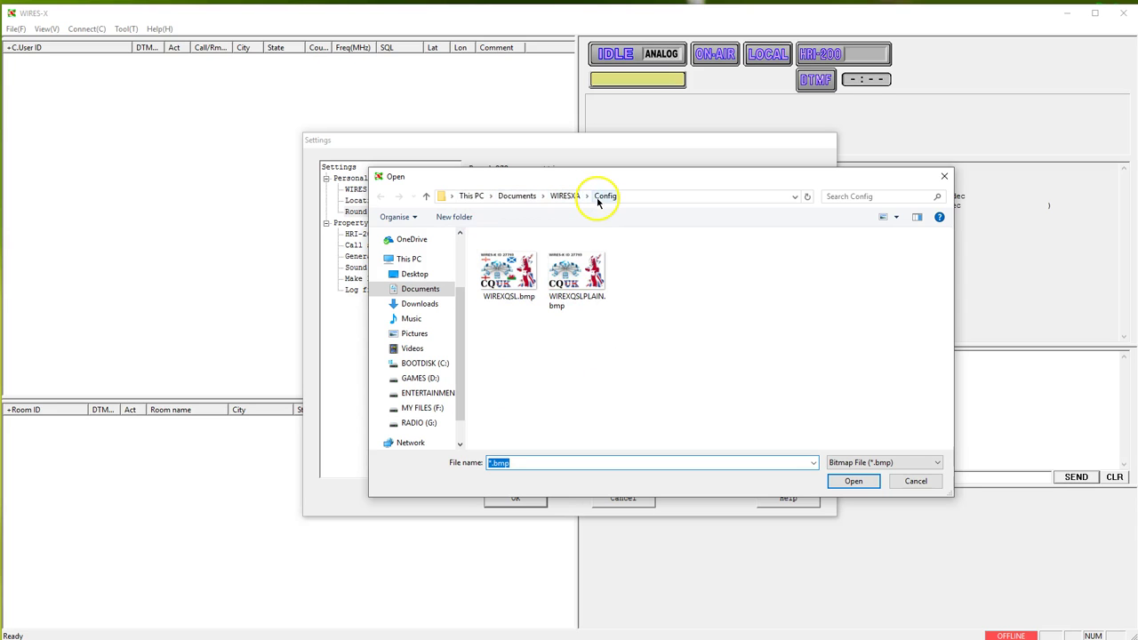
{"action": "left_click", "coordinate": [580, 283]}
{"action": "left_click", "coordinate": [852, 481]}
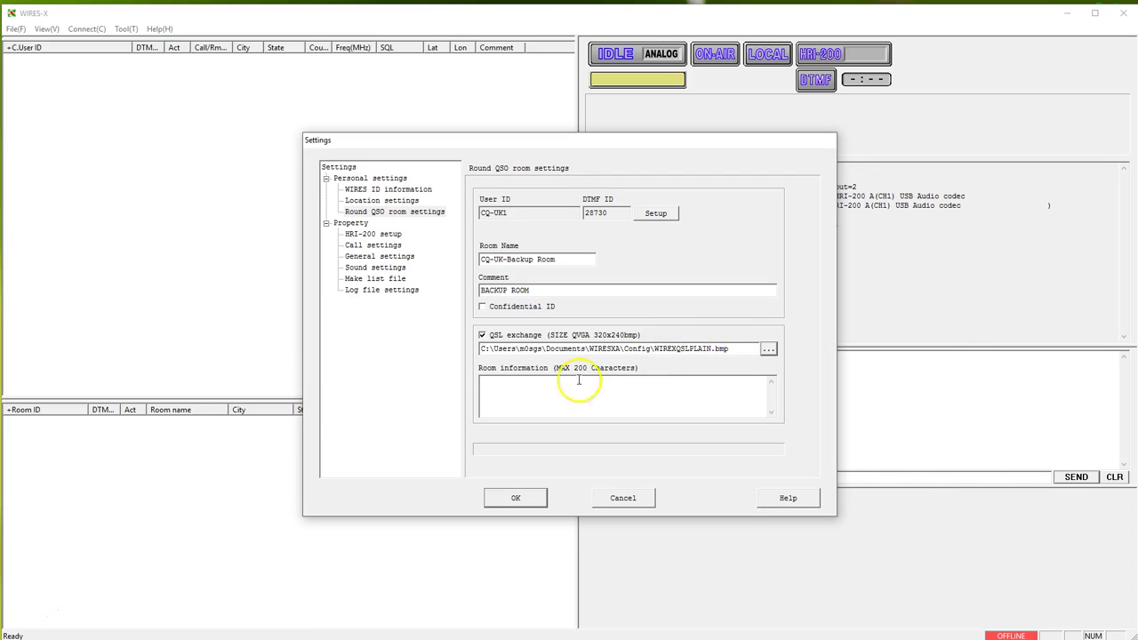
- Look through the HRI-200 setup, call, general, list file and sound settings pages
{"action": "left_click", "coordinate": [380, 235]}
{"action": "left_click", "coordinate": [378, 245]}
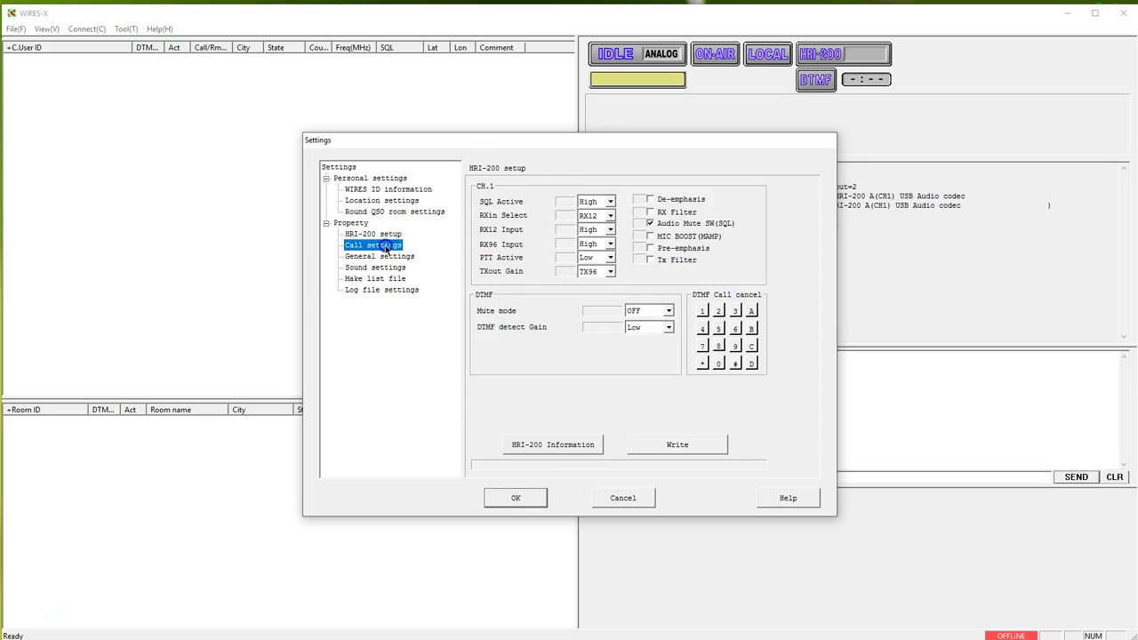
{"action": "left_click", "coordinate": [382, 257]}
{"action": "left_click", "coordinate": [378, 278]}
{"action": "left_click", "coordinate": [383, 268]}
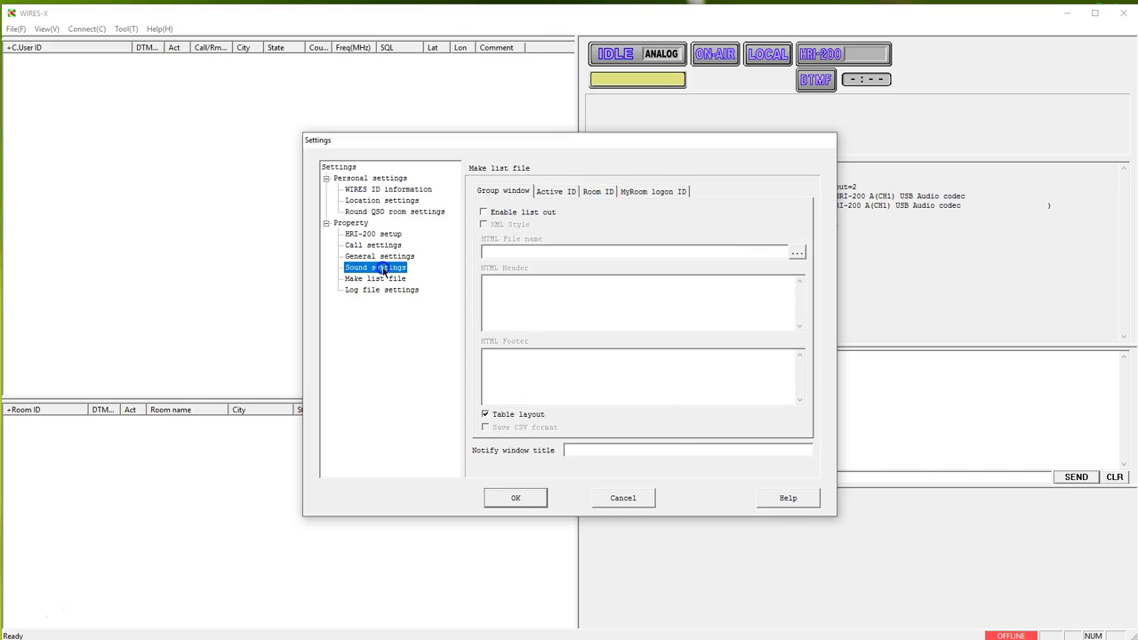
- Set the QSL exchange image in the WIRES ID information to WIREXQSLPLAIN.bmp and highlight its path
{"action": "left_click", "coordinate": [375, 201]}
{"action": "left_click", "coordinate": [378, 189]}
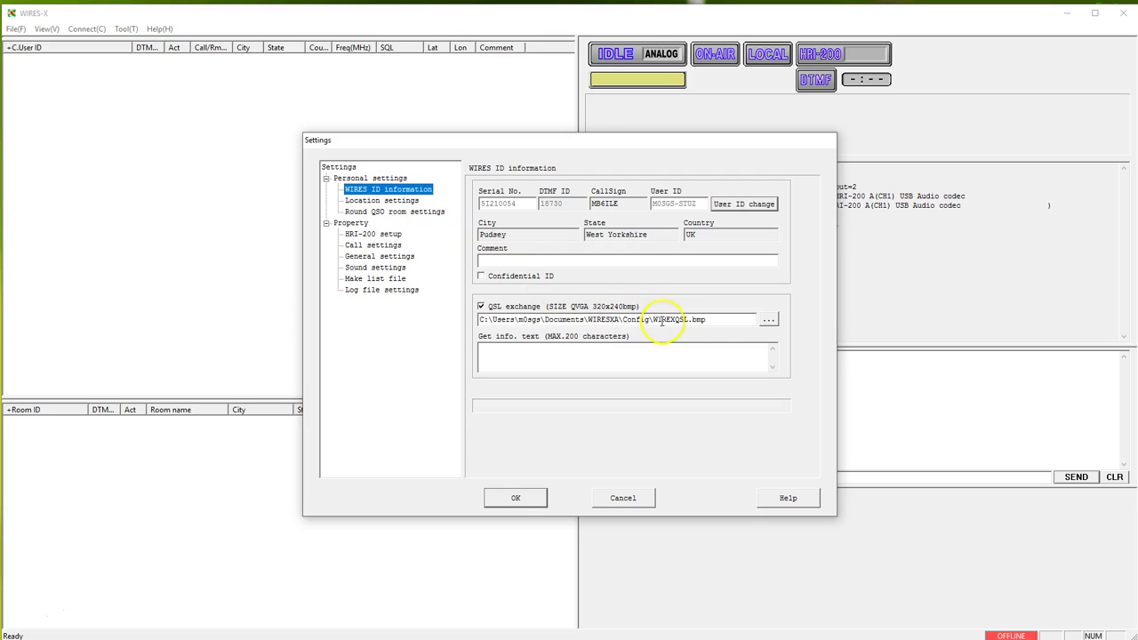
{"action": "left_click", "coordinate": [771, 319]}
{"action": "left_click", "coordinate": [577, 258]}
{"action": "left_click", "coordinate": [852, 480]}
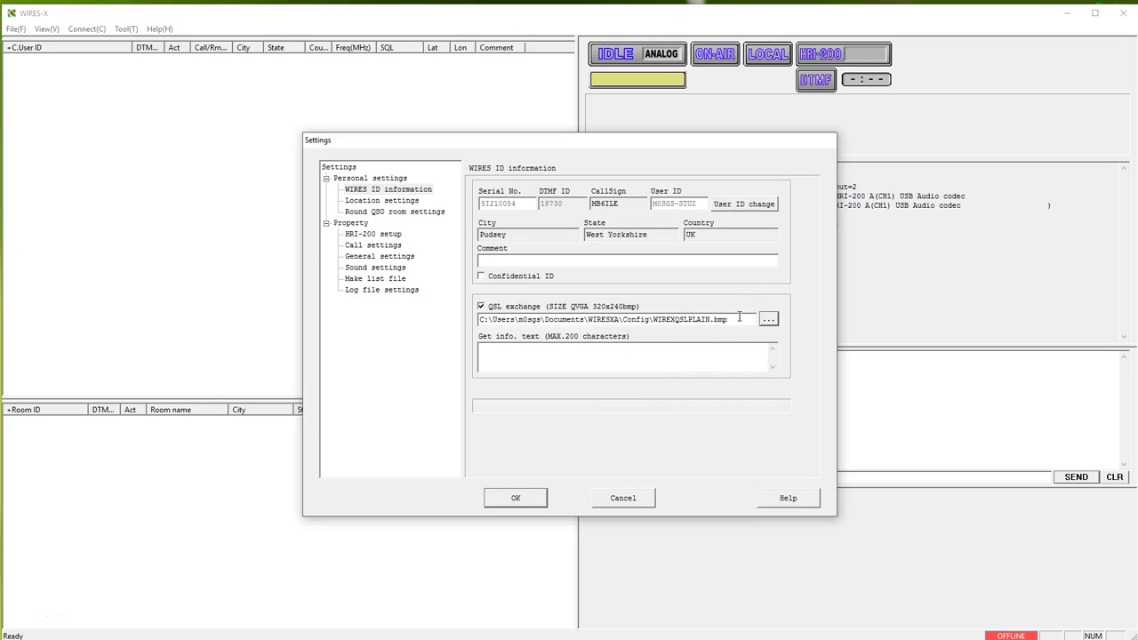
{"action": "left_click_drag", "start_coordinate": [735, 319], "coordinate": [479, 318]}
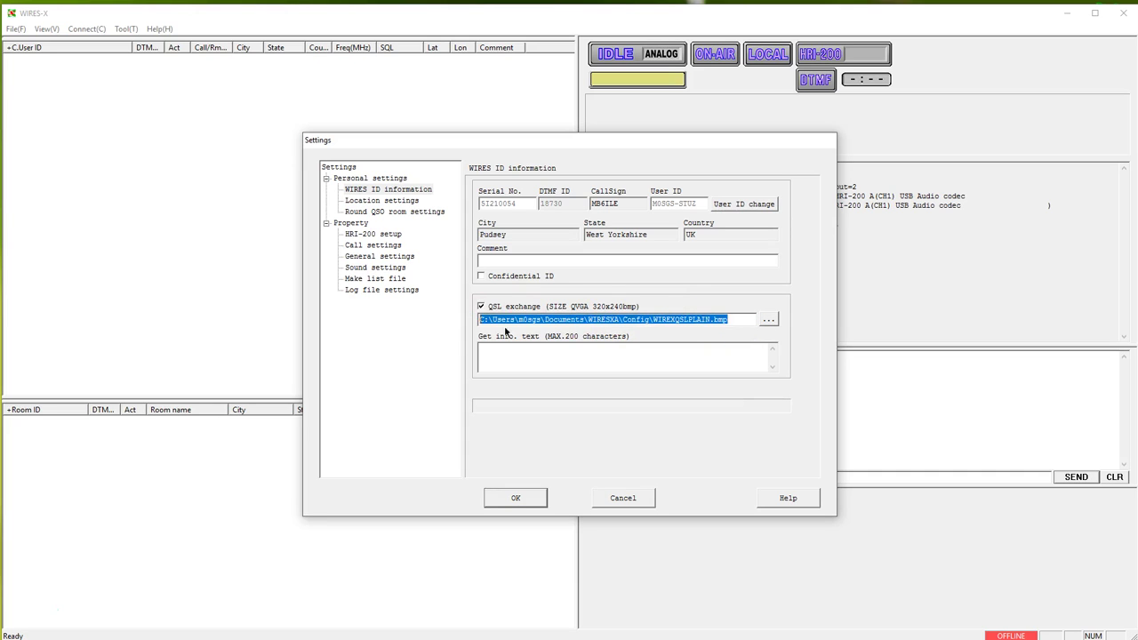
{"action": "left_click", "coordinate": [588, 329]}
{"action": "left_click", "coordinate": [585, 285]}
{"action": "left_click", "coordinate": [516, 499]}
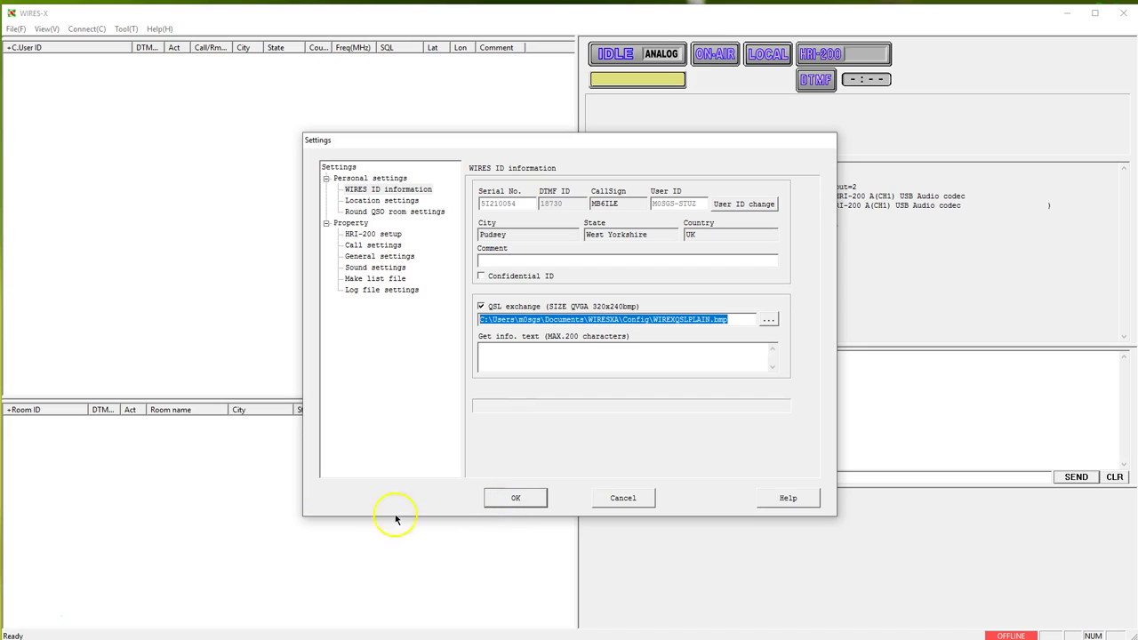